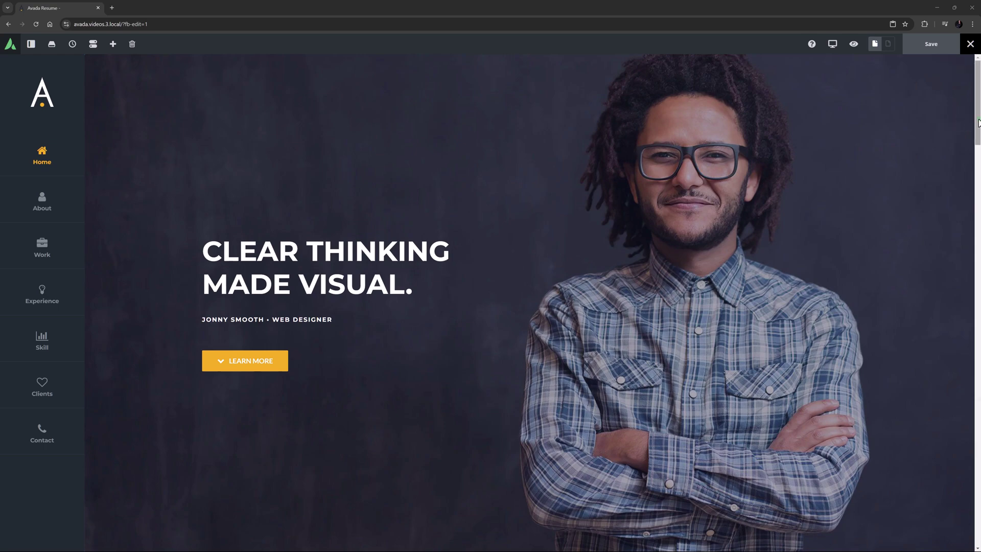
Add a Video element below the 'Recent Projects' heading in the Work column.
left_click_drag(978, 123, 979, 159)
scroll(753, 232, "down", 10)
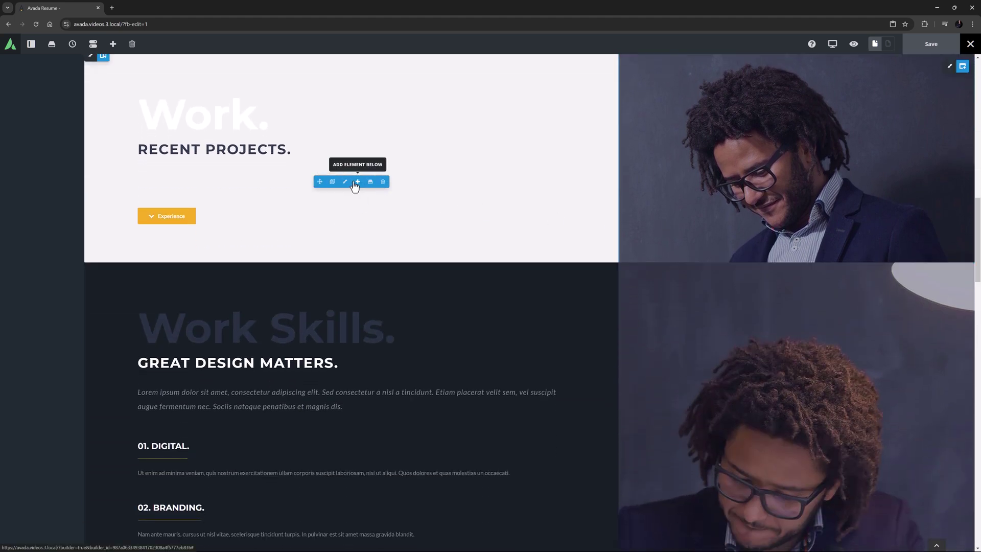
left_click(353, 186)
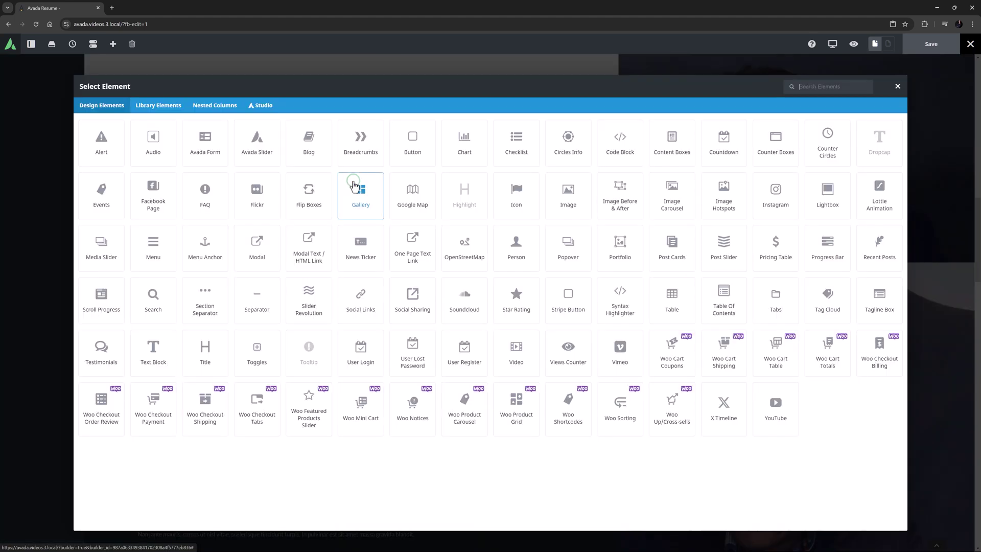
left_click(519, 347)
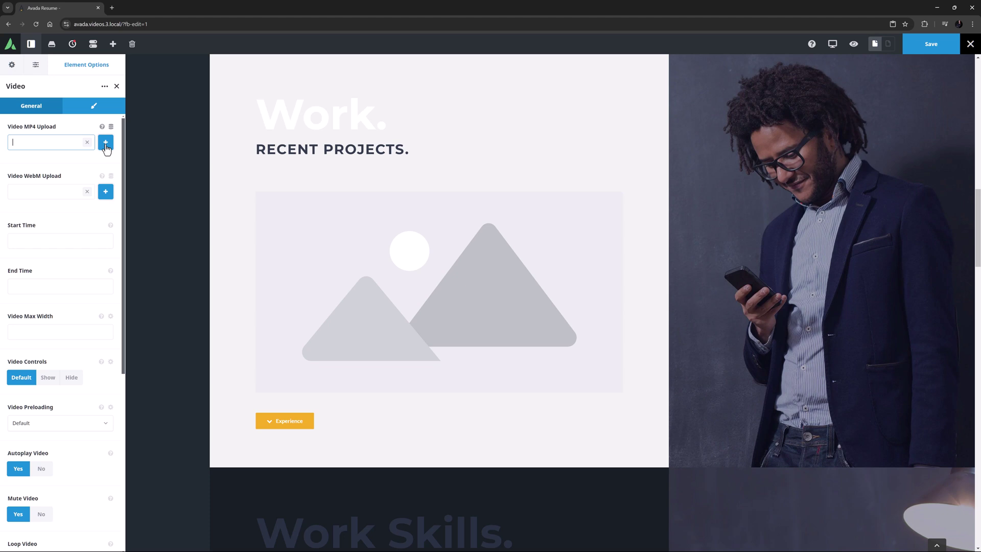
Load htutayte.mp4 into the Video element and pause its preview at 0:04.
left_click(106, 143)
left_click(66, 137)
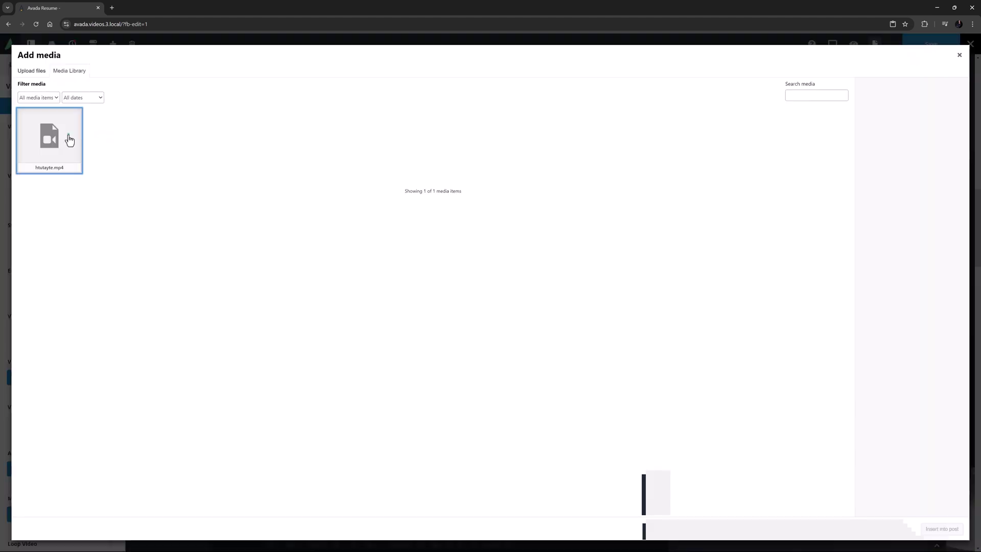
left_click(943, 529)
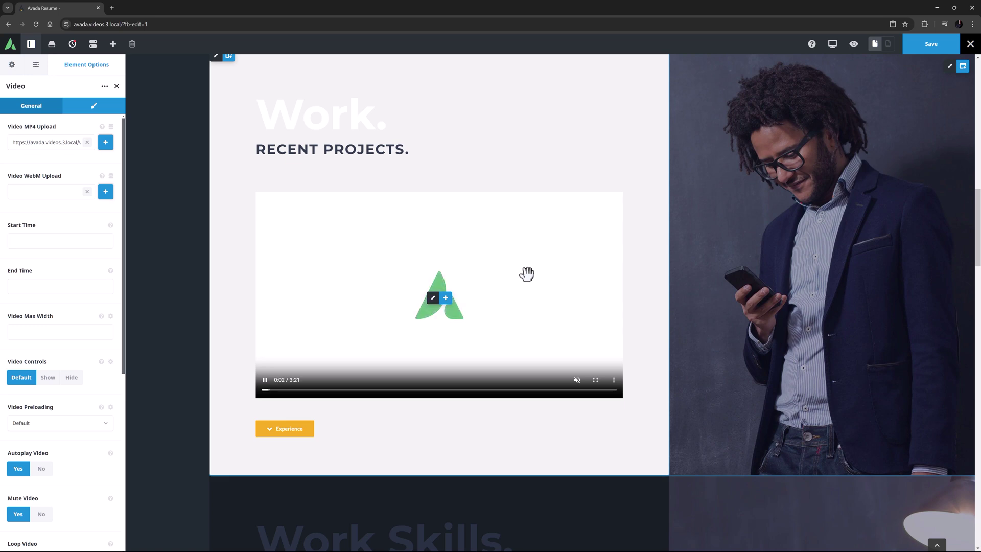
left_click(265, 379)
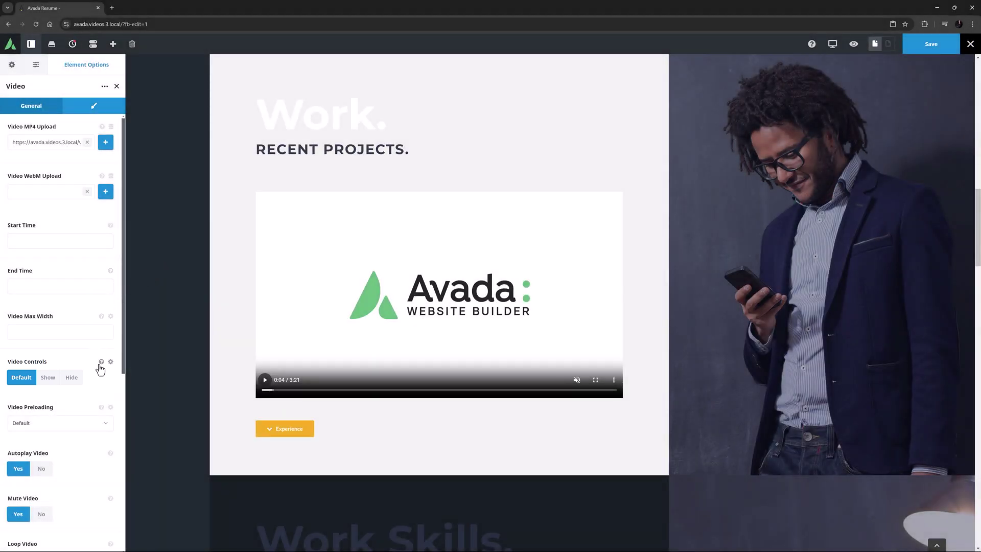
left_click(101, 363)
left_click(101, 363)
left_click(49, 423)
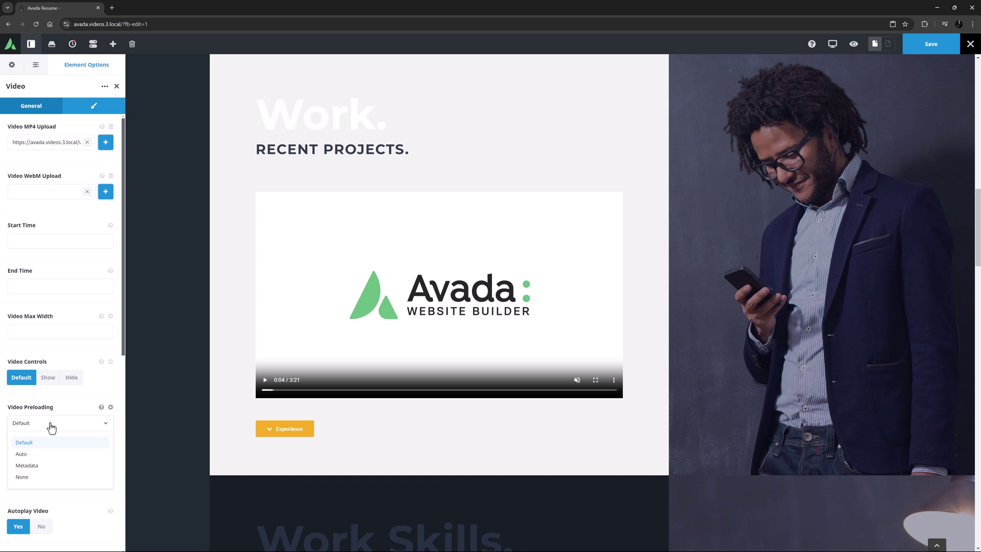
left_click(51, 426)
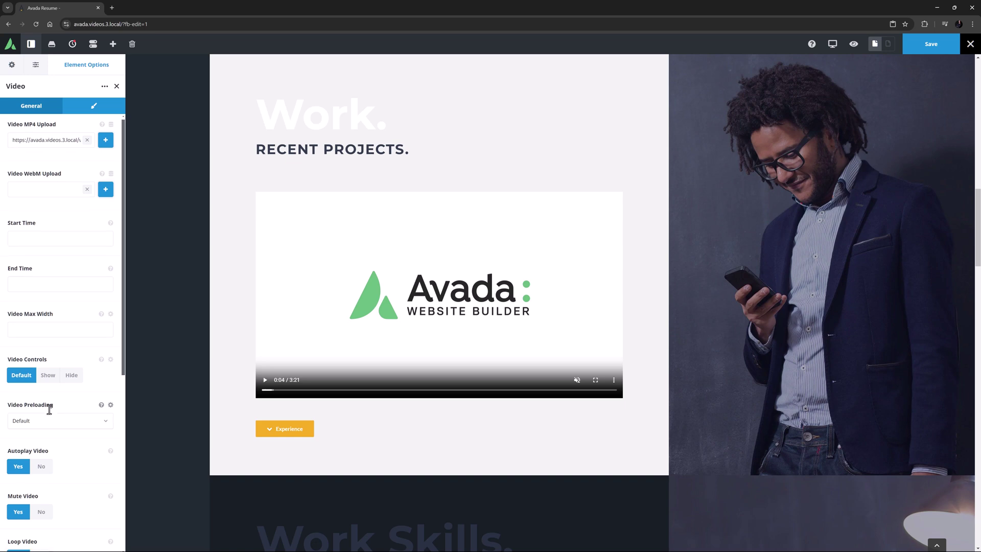
scroll(50, 412, "down", 5)
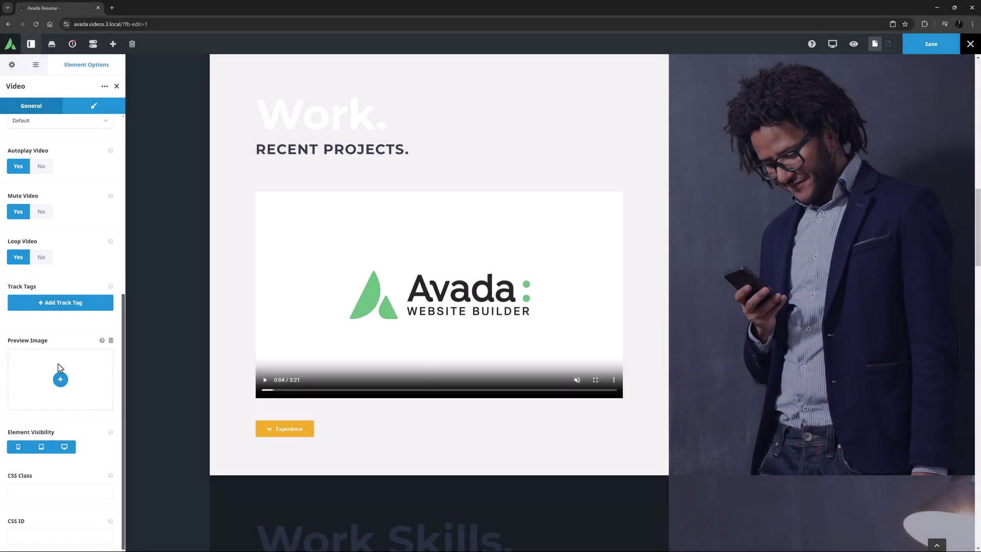
Set Autoplay Video, Mute Video and Loop Video to No.
left_click(44, 166)
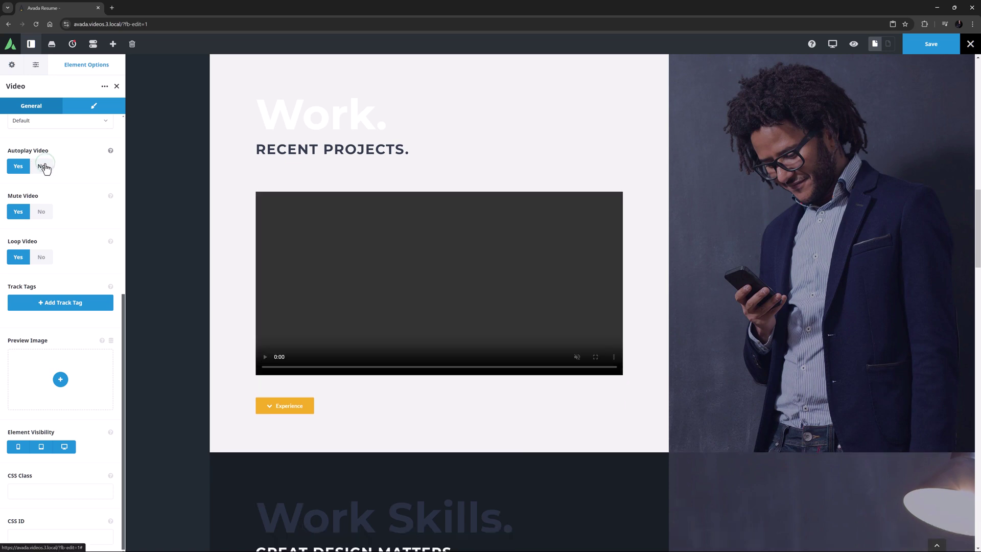
left_click(40, 211)
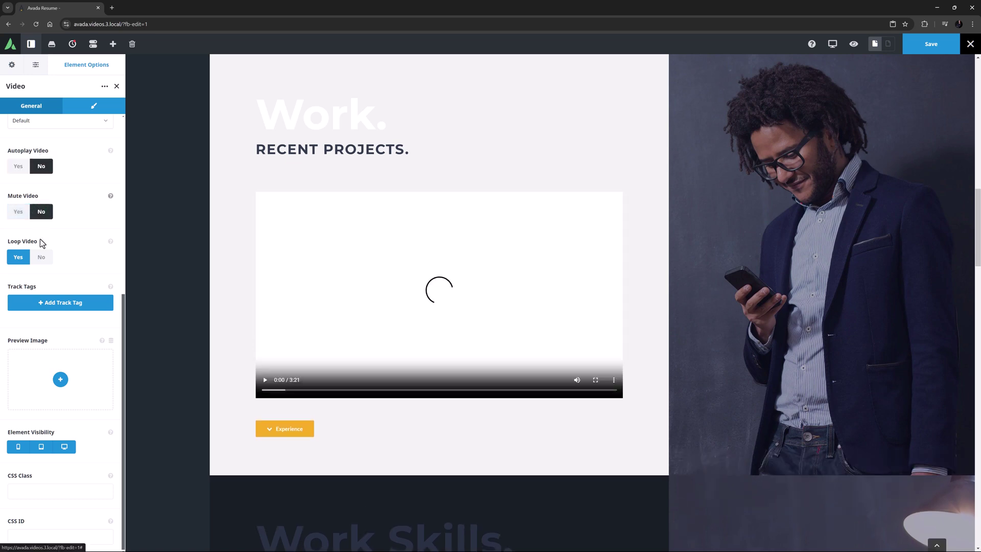
left_click(41, 257)
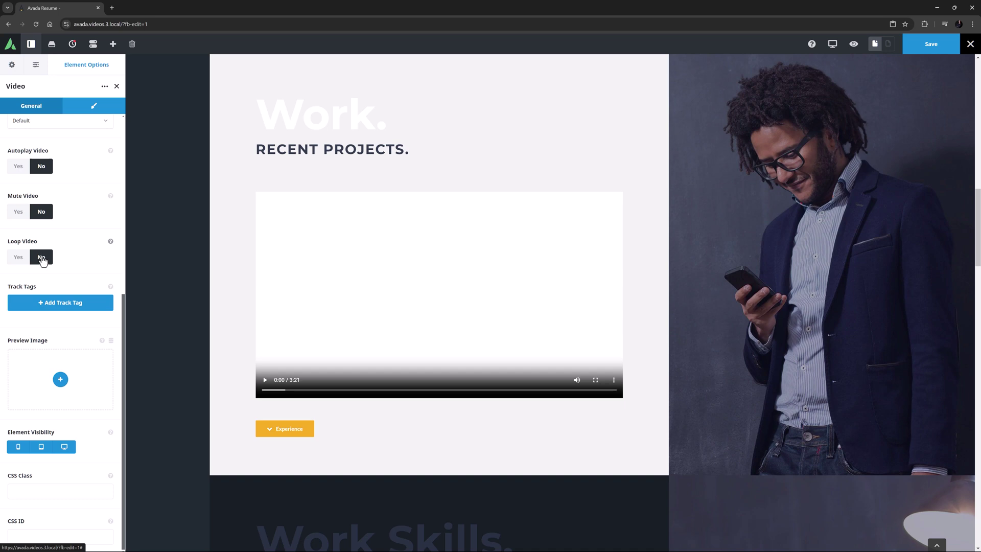
Add a track tag, check its Track Kind options, then delete the tag.
left_click(47, 305)
left_click(16, 329)
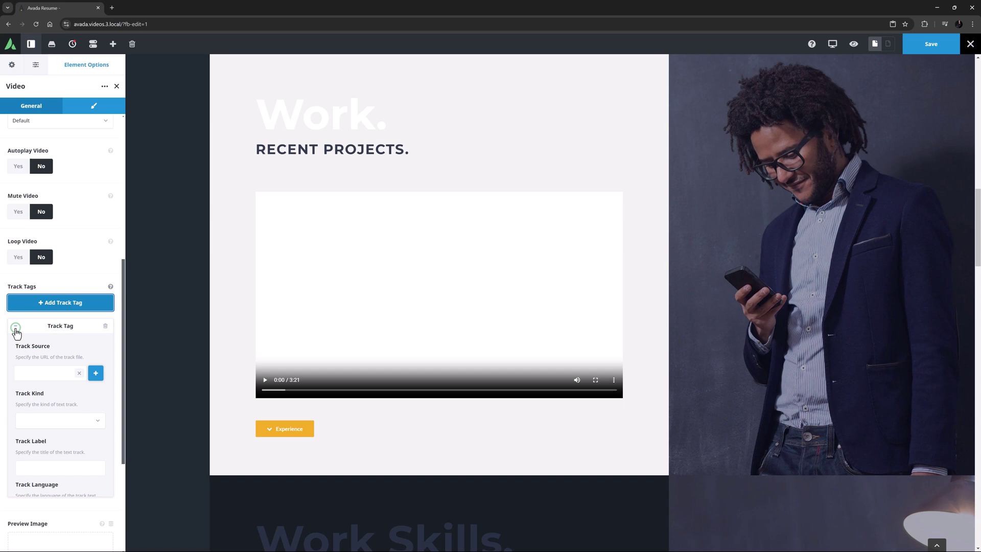
left_click(39, 426)
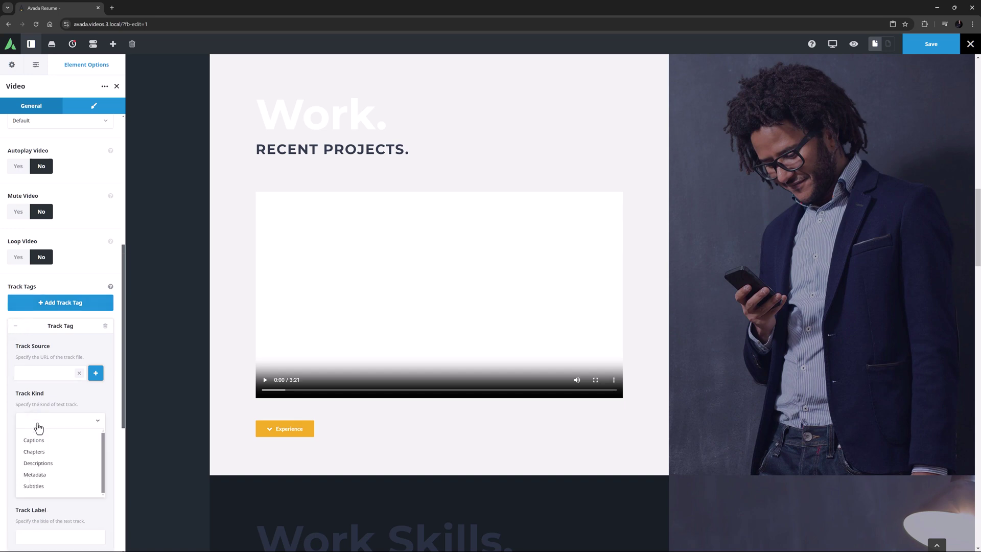
left_click(38, 426)
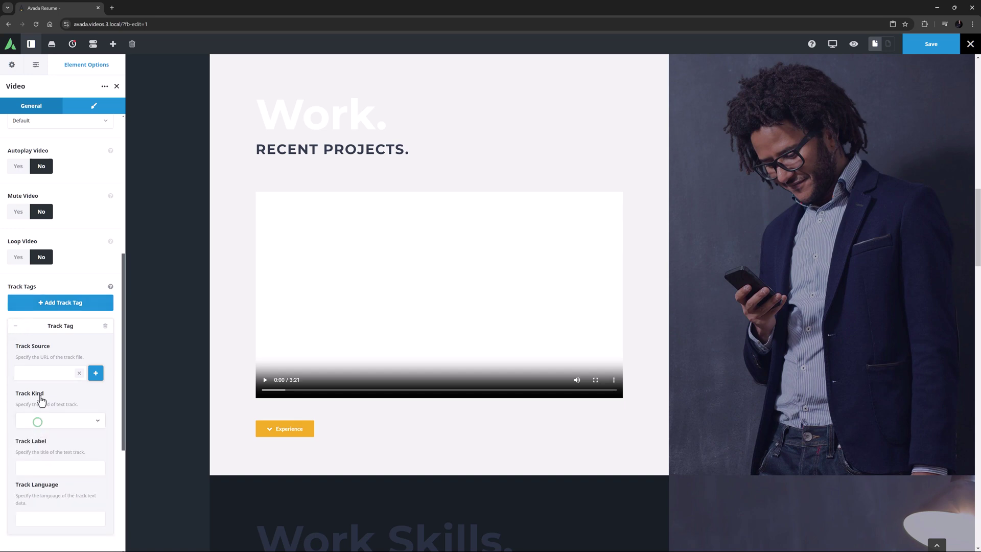
left_click(105, 326)
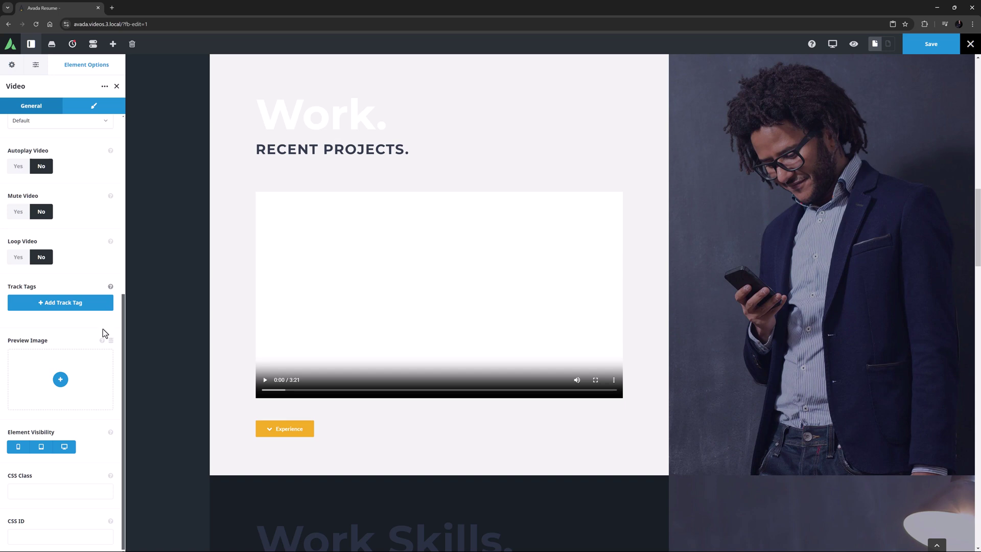
Set yt.jpg as the video's preview image and bring up the Design options.
left_click(60, 380)
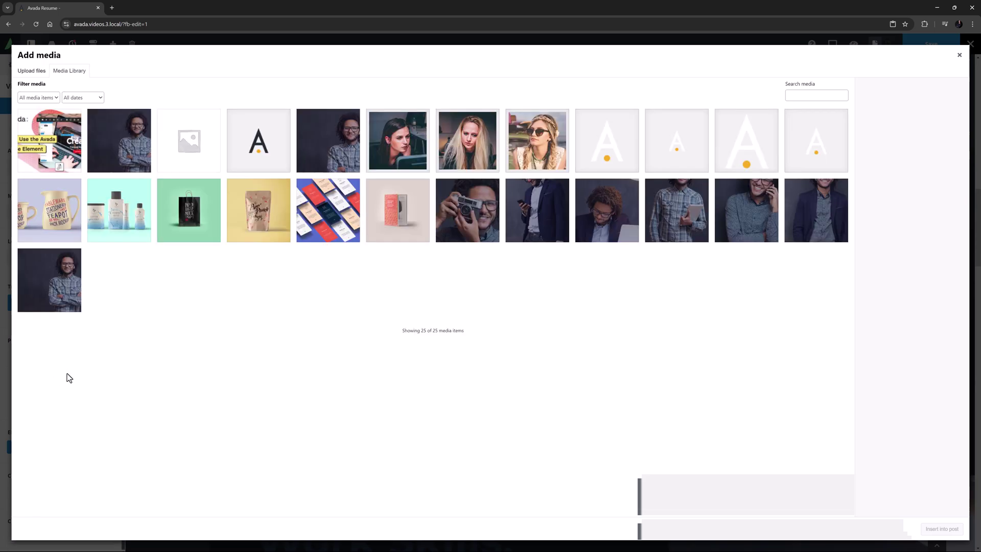
left_click(45, 132)
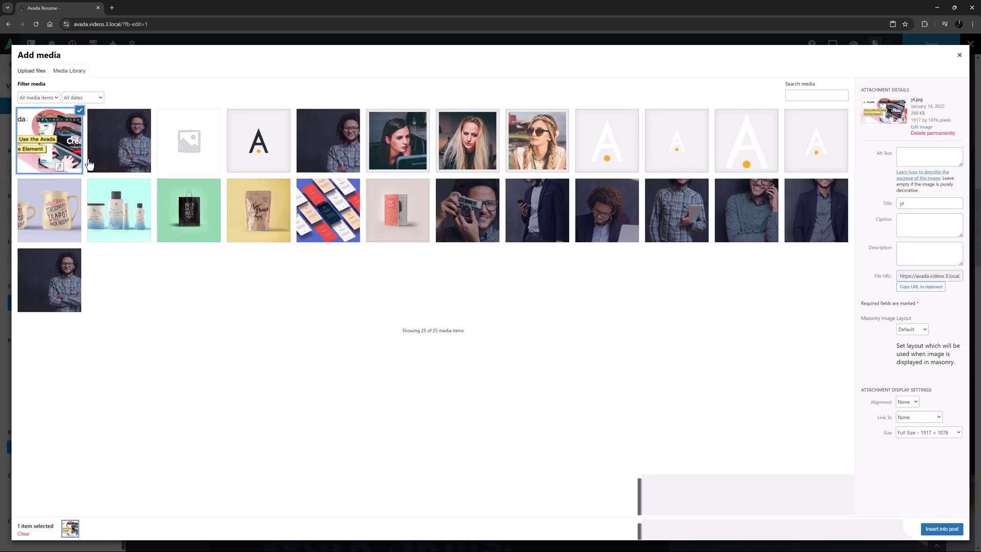
left_click(925, 530)
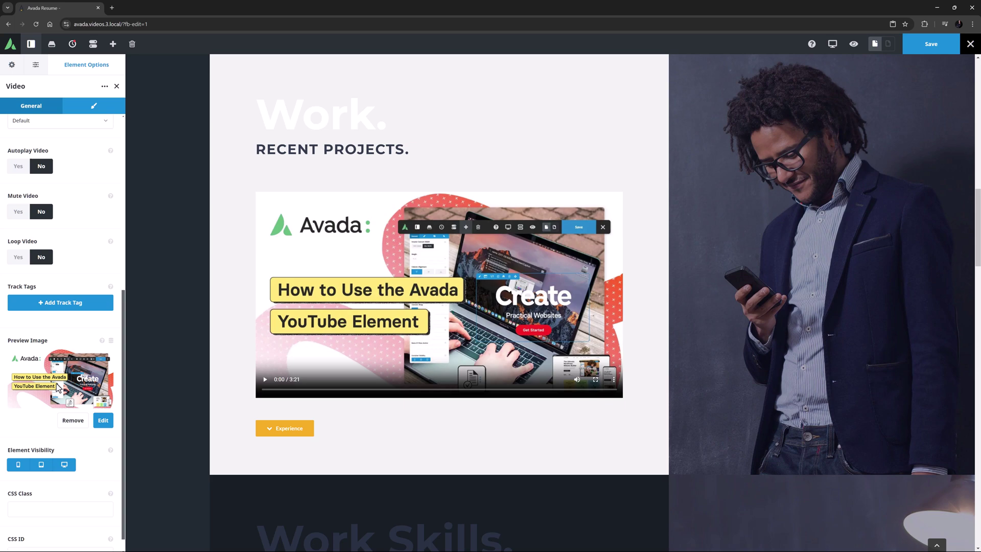
scroll(45, 383, "down", 1)
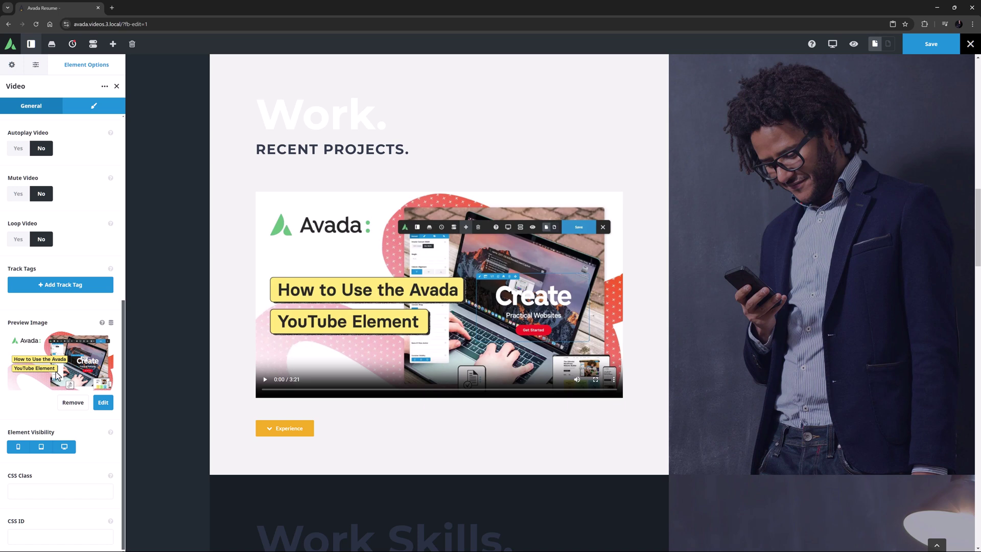
left_click(96, 109)
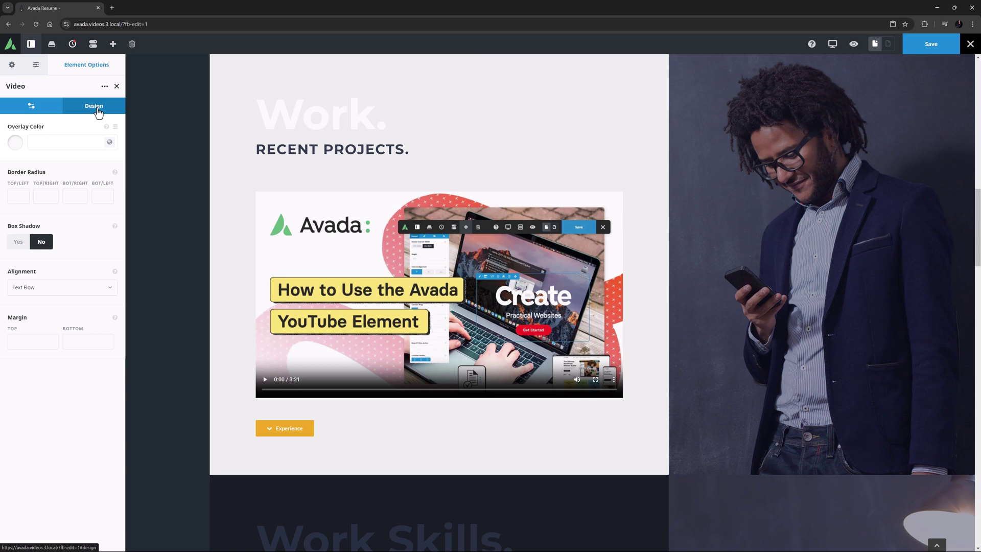
Give the video a global Color 7 overlay with alpha -70.
left_click(109, 142)
left_click(86, 174)
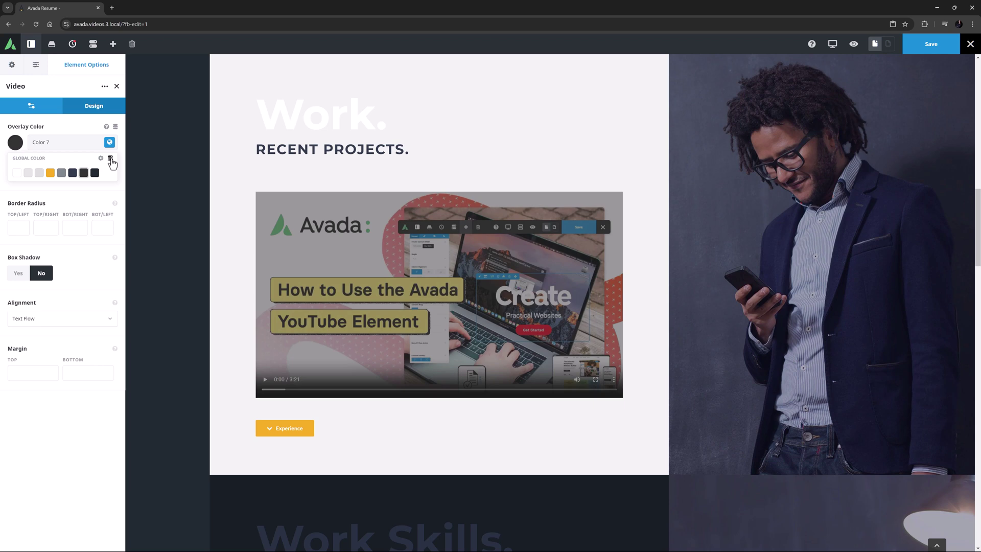
left_click(111, 159)
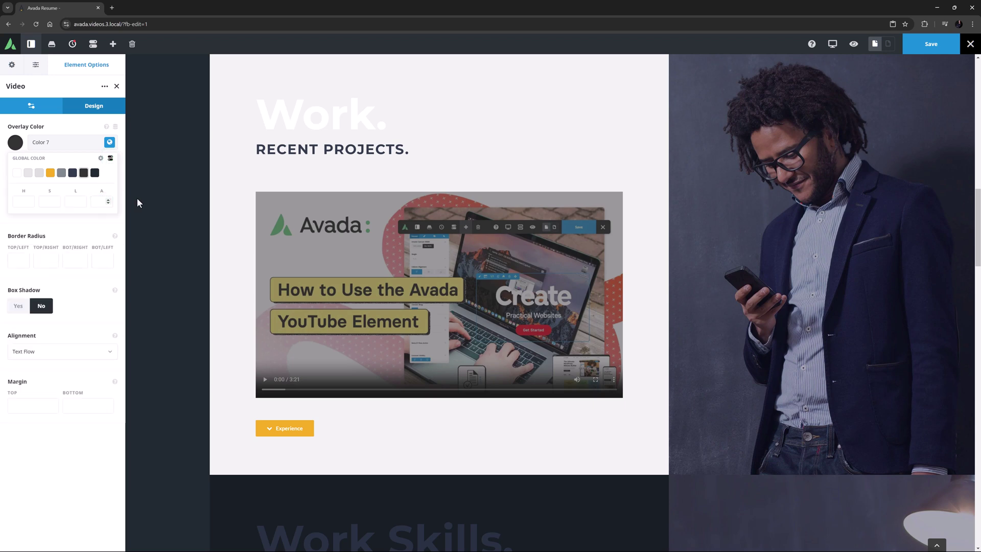
type("-70")
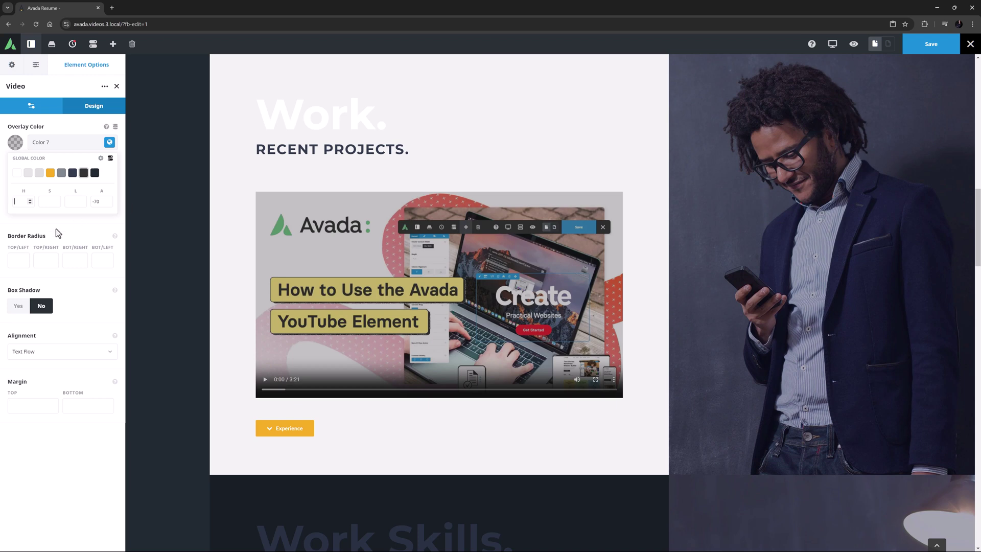
Set all four Border Radius corners to 10px, leaving Box Shadow at No.
left_click(10, 259)
type("10px")
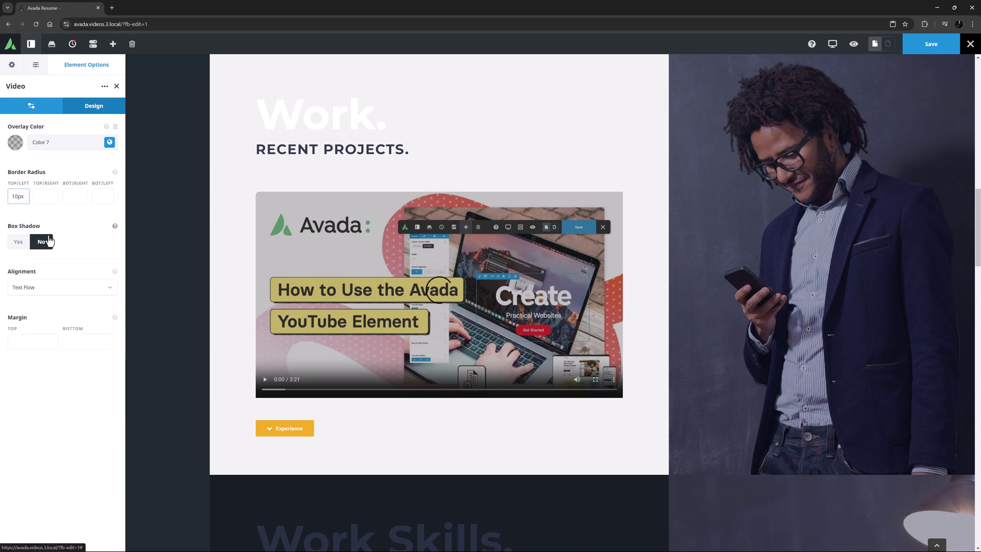
key("Tab")
type("10px")
key("Tab")
type("10px")
key("Tab")
type("10px")
left_click(19, 243)
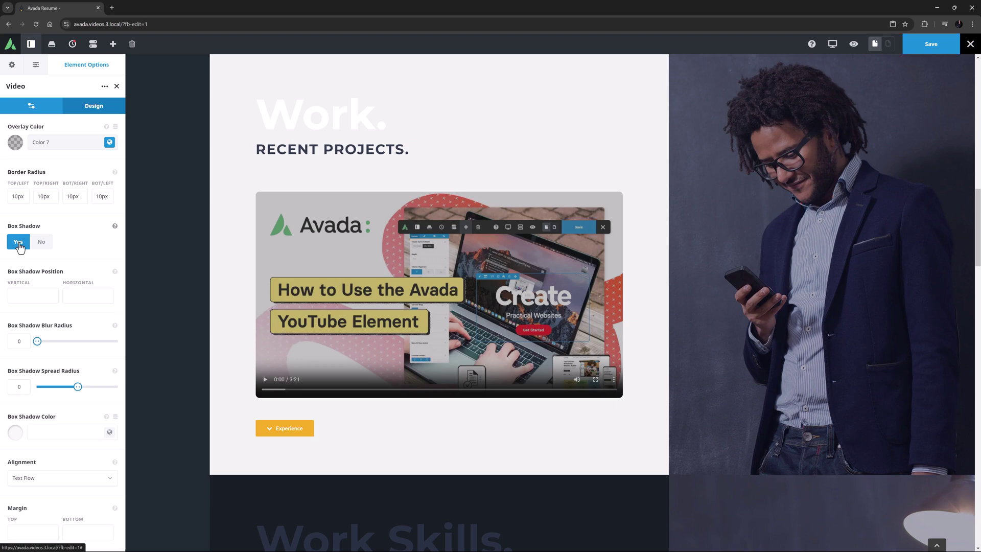
left_click(43, 243)
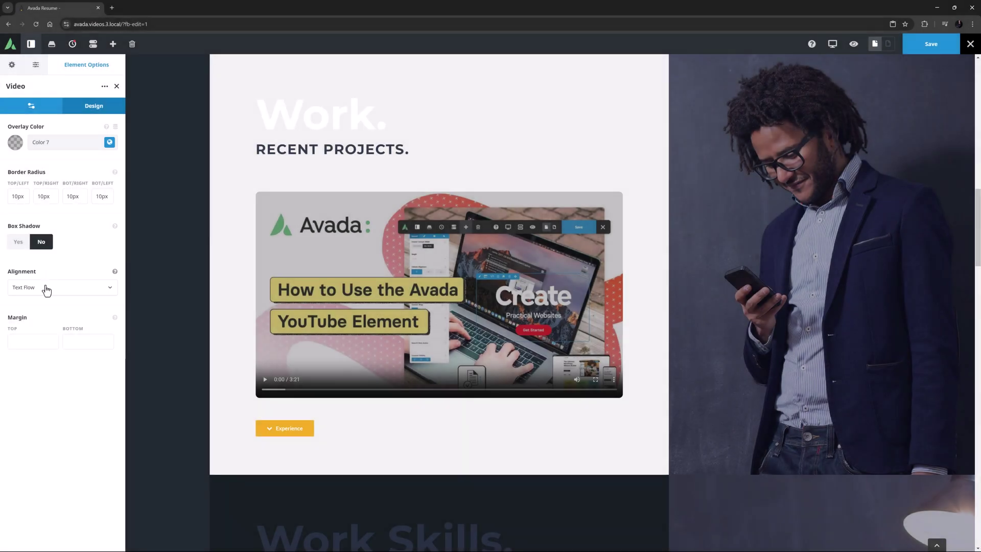
Keep alignment at Text Flow and preview the Resume Home page with the styled video.
left_click(46, 288)
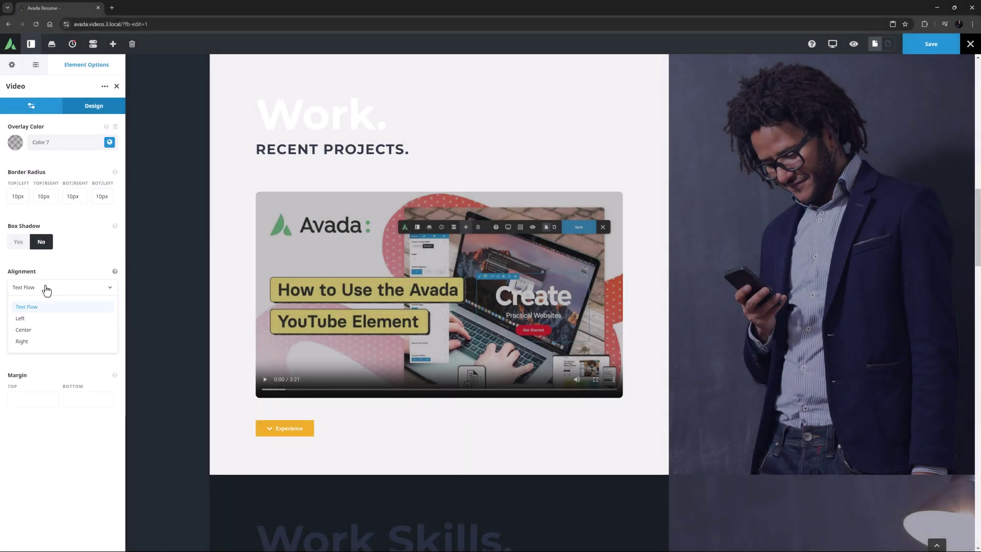
left_click(46, 288)
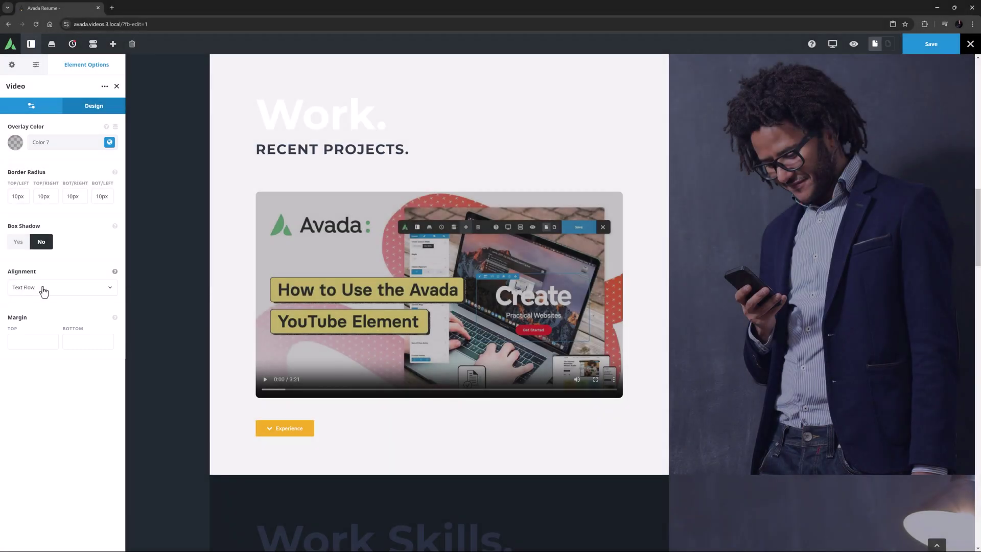
left_click(853, 44)
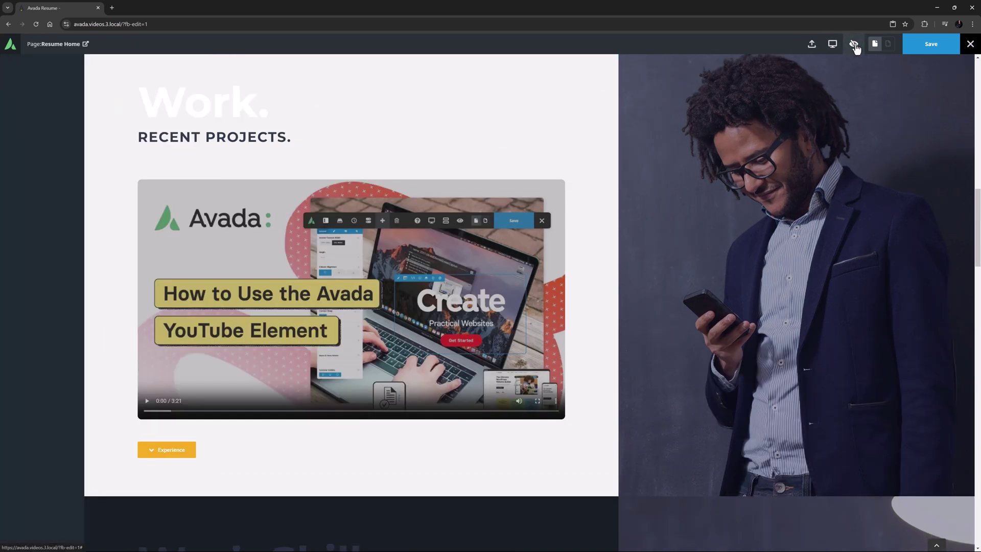